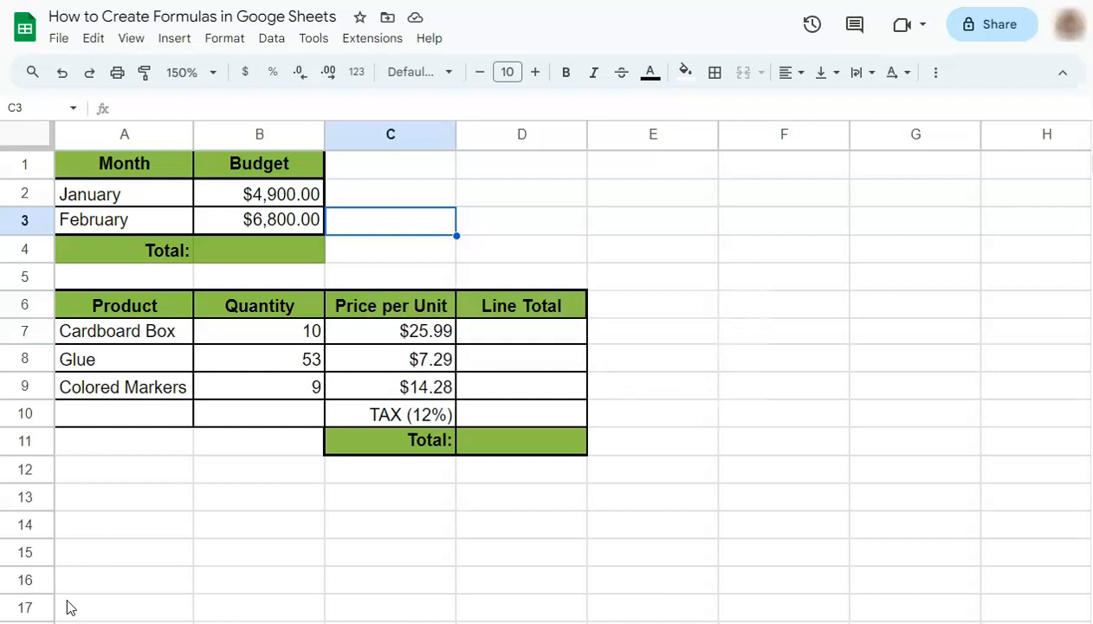
Calculate the budget total in B4 with the formula =B2+B3, adding the January and February amounts.
{"action": "left_click", "coordinate": [266, 185]}
{"action": "left_click_drag", "start_coordinate": [260, 187], "coordinate": [279, 223]}
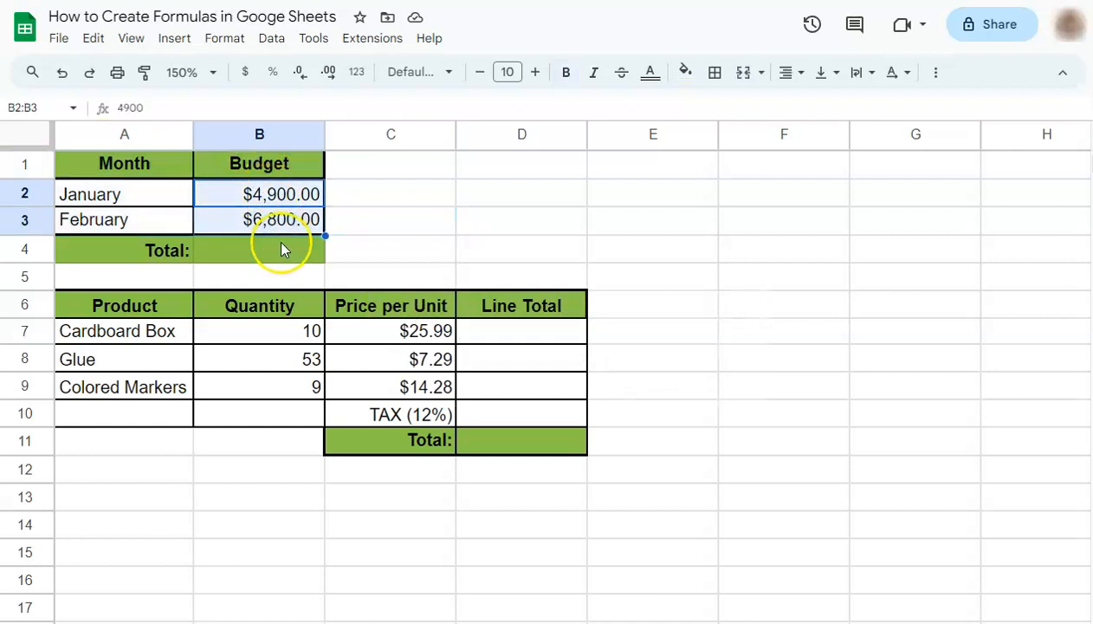
{"action": "left_click", "coordinate": [281, 247]}
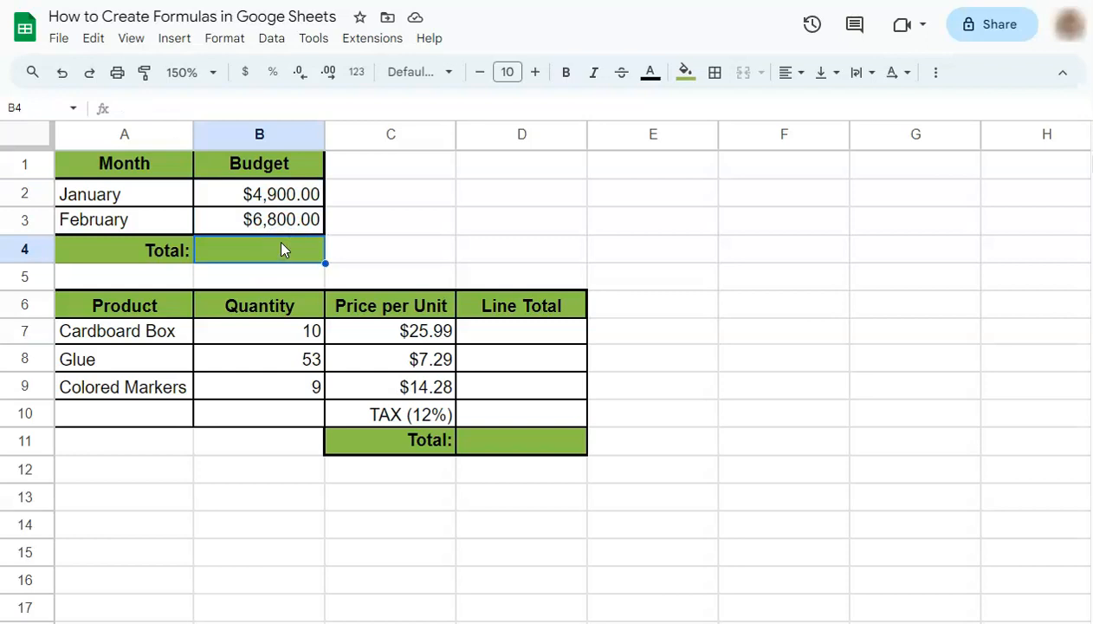
{"action": "type", "text": "="}
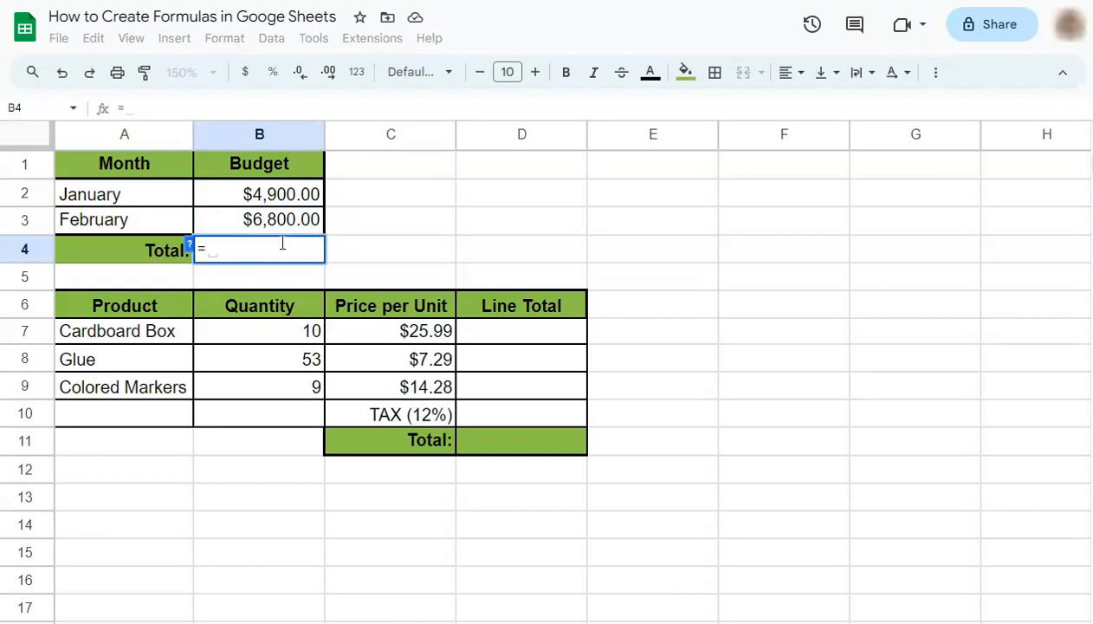
{"action": "type", "text": "B2"}
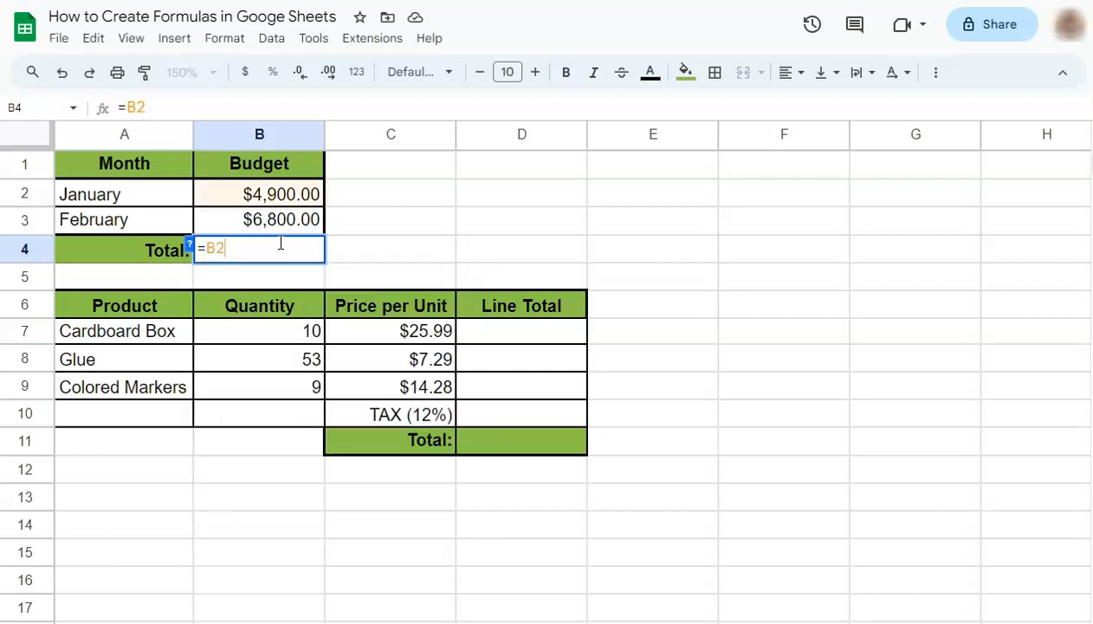
{"action": "left_click", "coordinate": [237, 251]}
{"action": "type", "text": "+"}
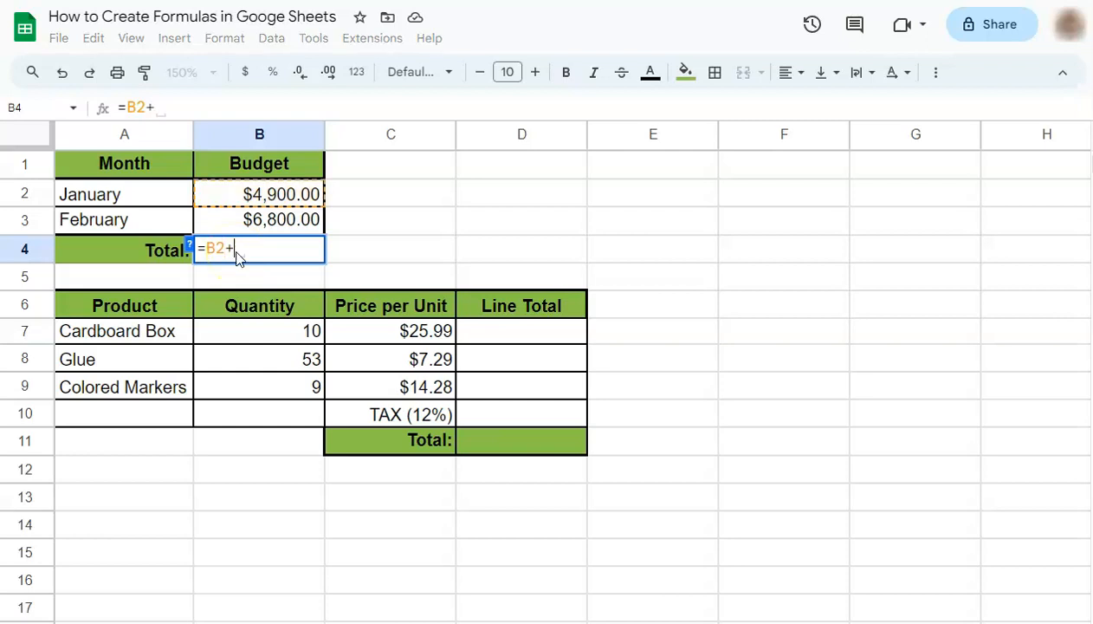
{"action": "left_click", "coordinate": [255, 222]}
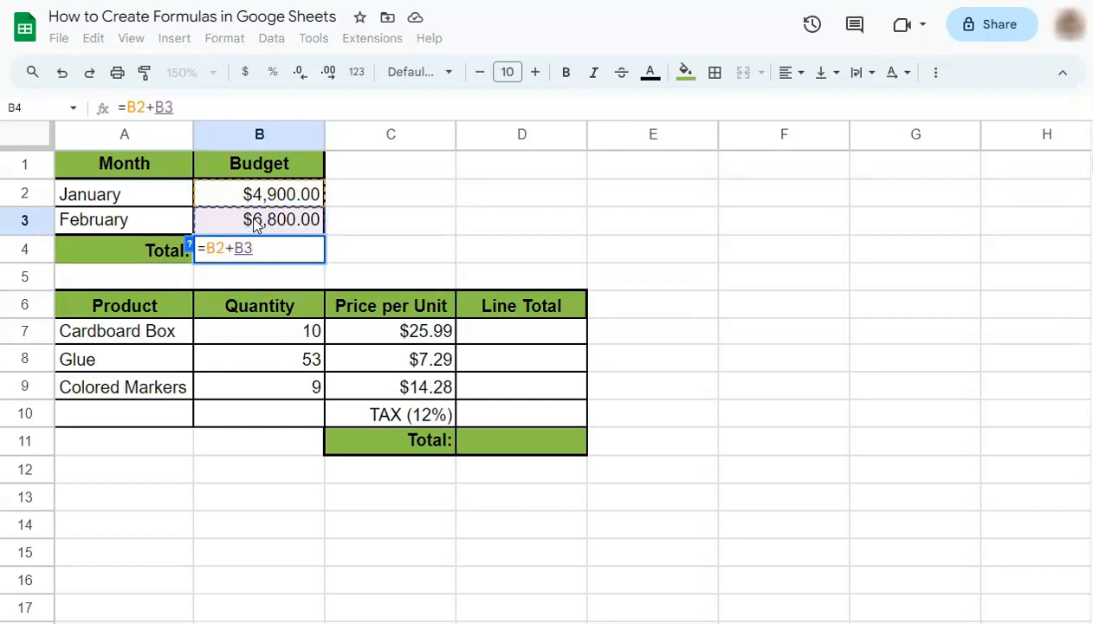
{"action": "key", "text": "Return"}
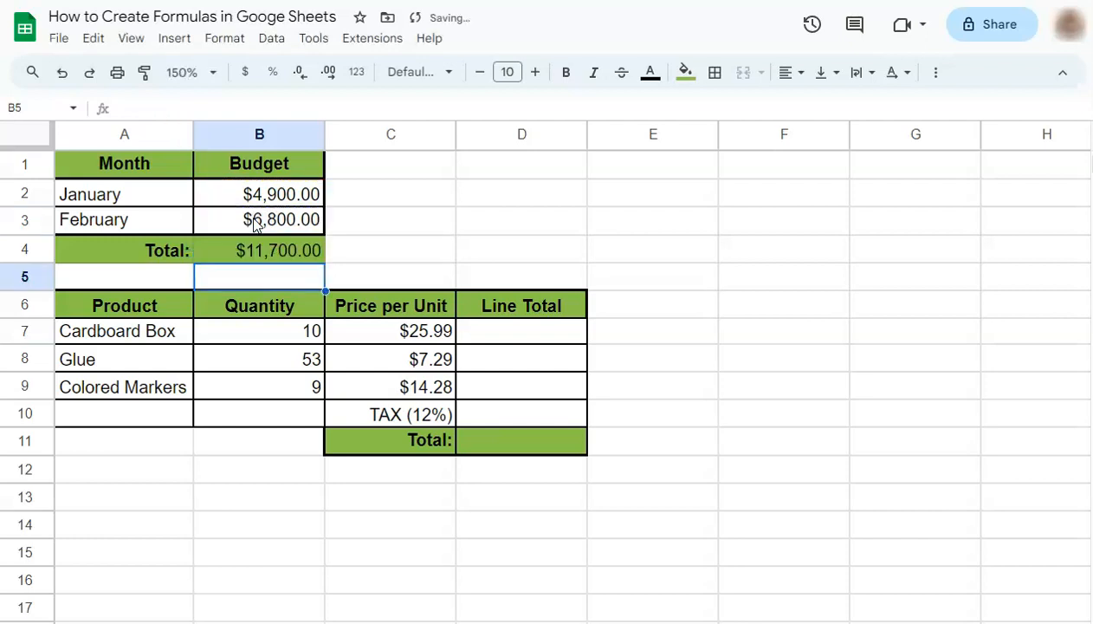
Set the January budget in B2 to 5000.
{"action": "left_click", "coordinate": [291, 189]}
{"action": "left_click", "coordinate": [298, 212]}
{"action": "left_click", "coordinate": [301, 196]}
{"action": "double_click", "coordinate": [301, 195]}
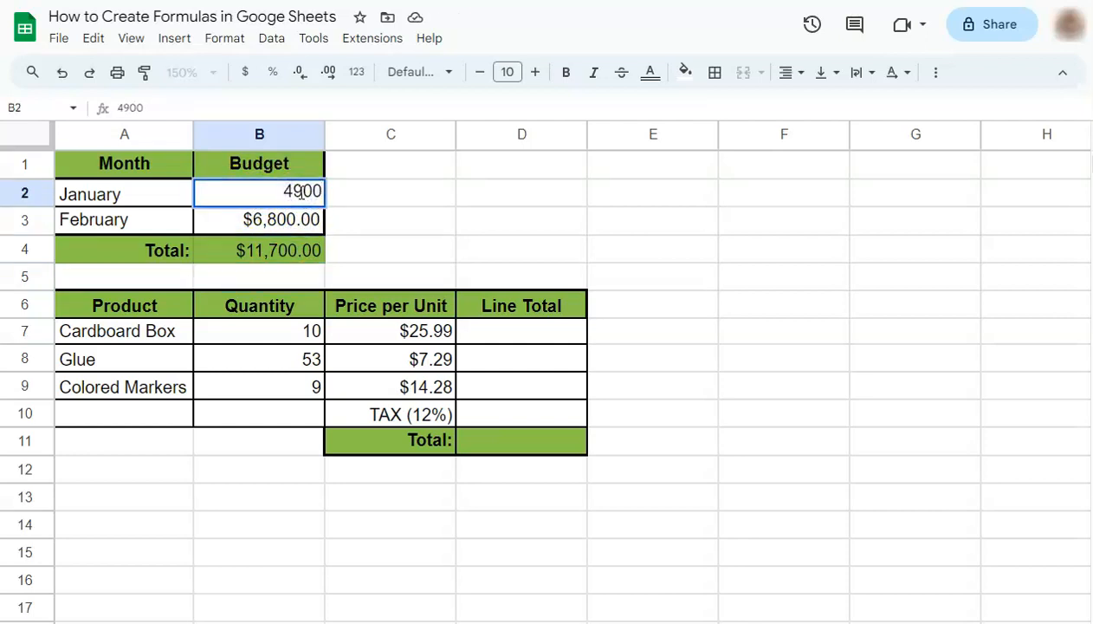
{"action": "key", "text": "BackSpace"}
{"action": "key", "text": "BackSpace"}
{"action": "key", "text": "BackSpace"}
{"action": "key", "text": "BackSpace"}
{"action": "type", "text": "5000"}
{"action": "key", "text": "Return"}
Inspect the formula and its referenced cells in the budget total cell B4.
{"action": "left_click", "coordinate": [302, 252]}
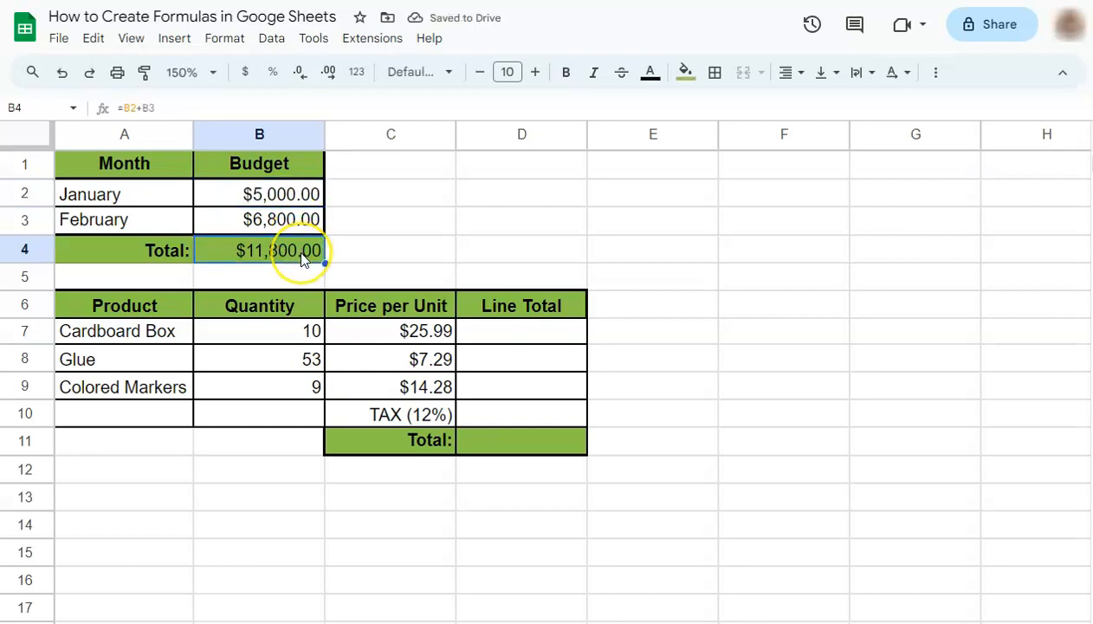
{"action": "double_click", "coordinate": [301, 251]}
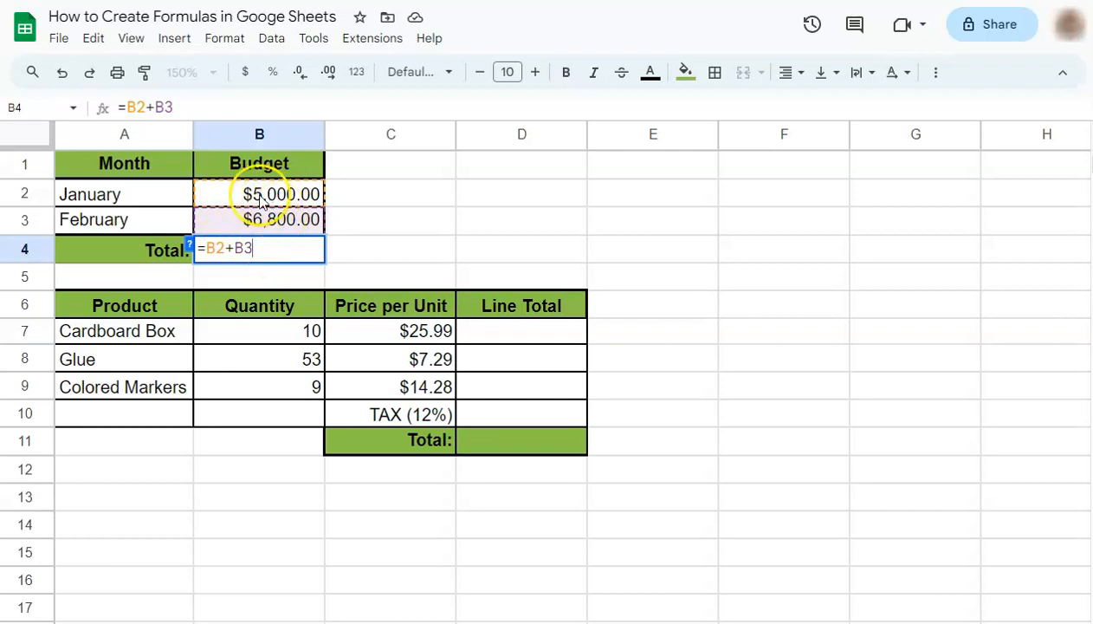
{"action": "left_click", "coordinate": [349, 247]}
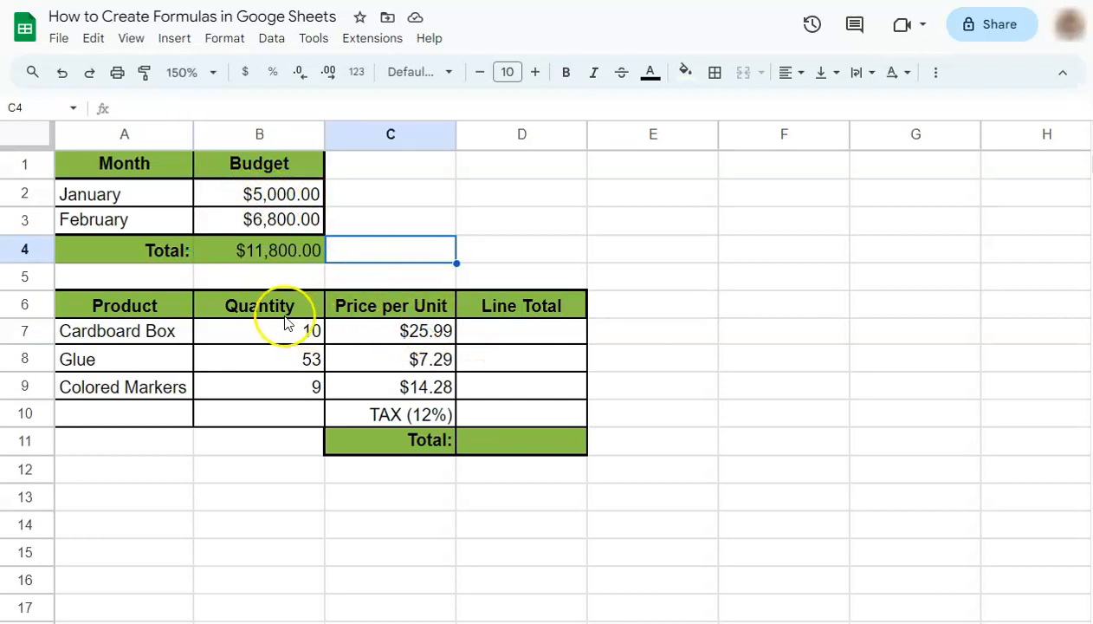
Calculate the Cardboard Box line total in D7 with the formula =C7*B7, multiplying price per unit by quantity.
{"action": "left_click_drag", "start_coordinate": [165, 317], "coordinate": [520, 432]}
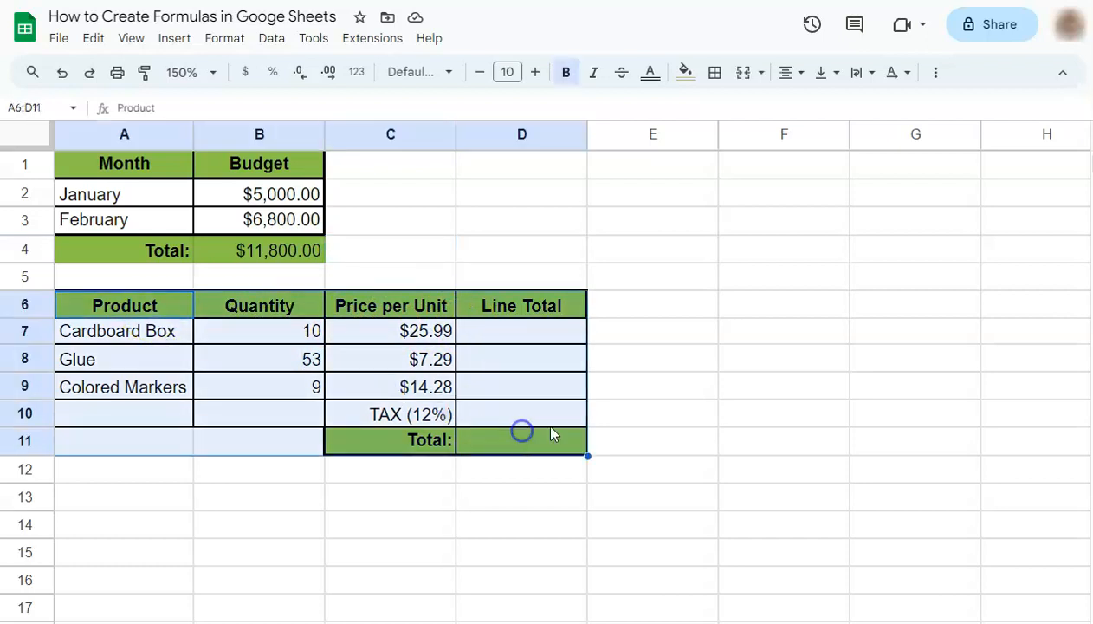
{"action": "left_click", "coordinate": [641, 386]}
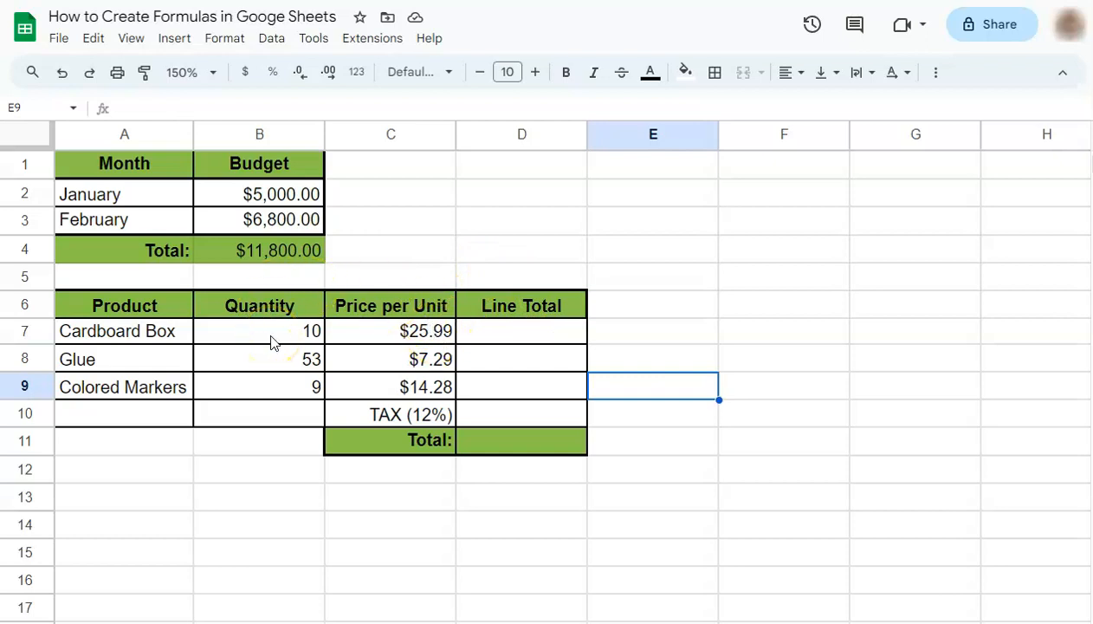
{"action": "left_click", "coordinate": [494, 329]}
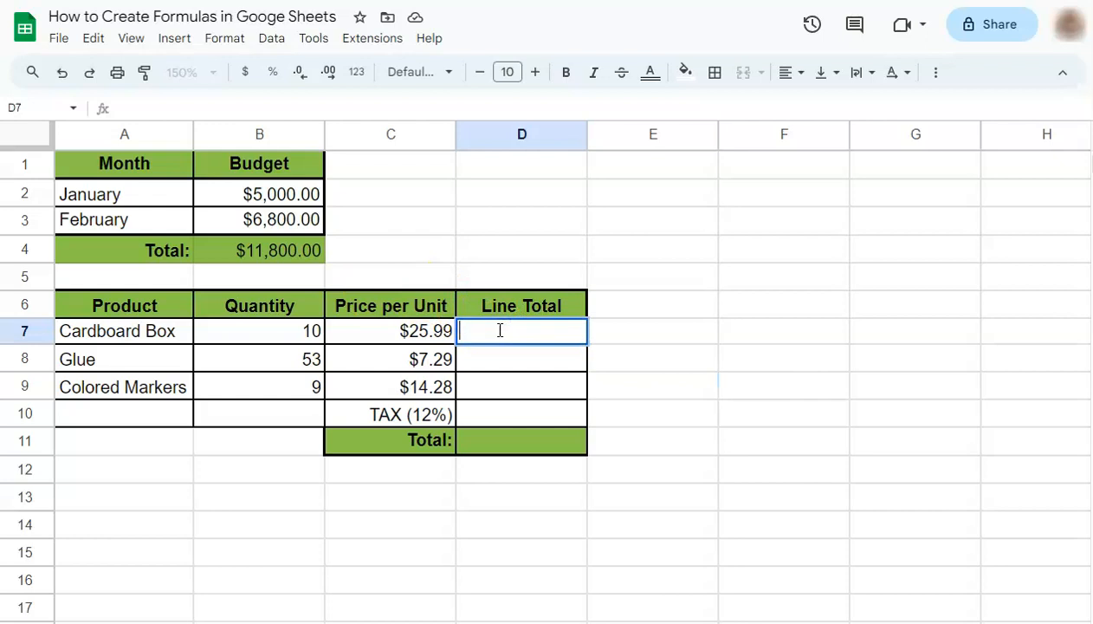
{"action": "left_click", "coordinate": [493, 327]}
{"action": "type", "text": "="}
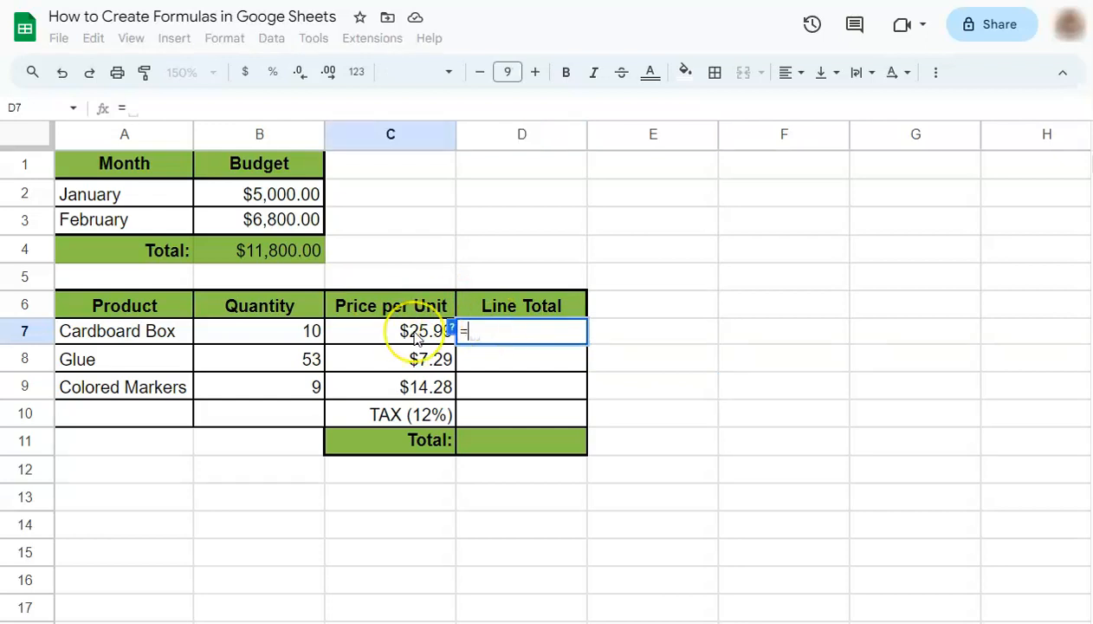
{"action": "left_click", "coordinate": [416, 336]}
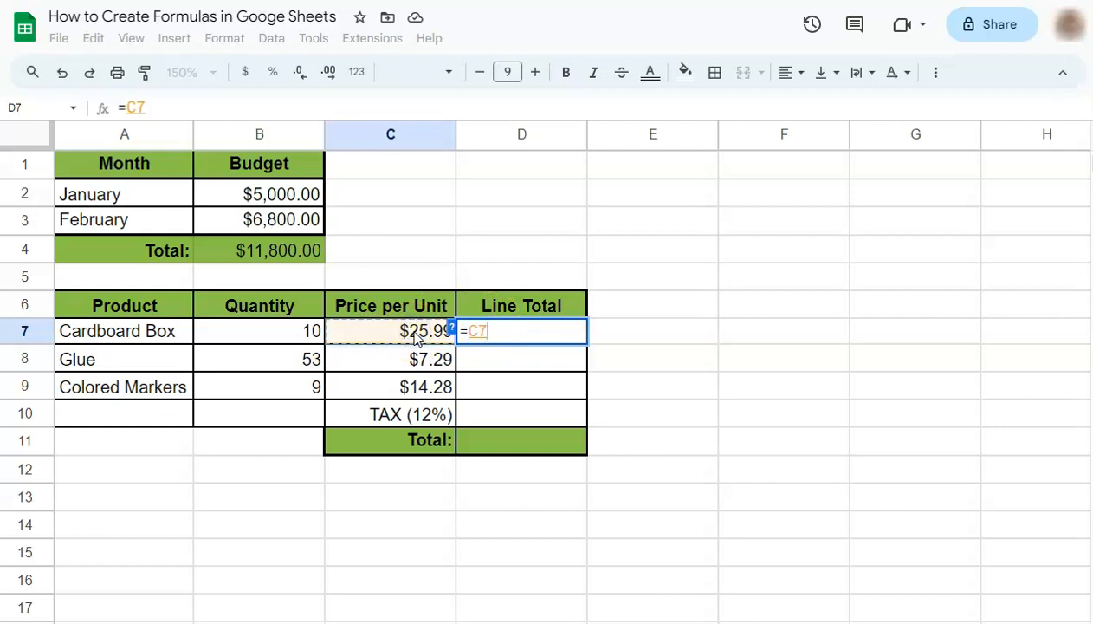
{"action": "type", "text": "*"}
{"action": "left_click", "coordinate": [302, 333]}
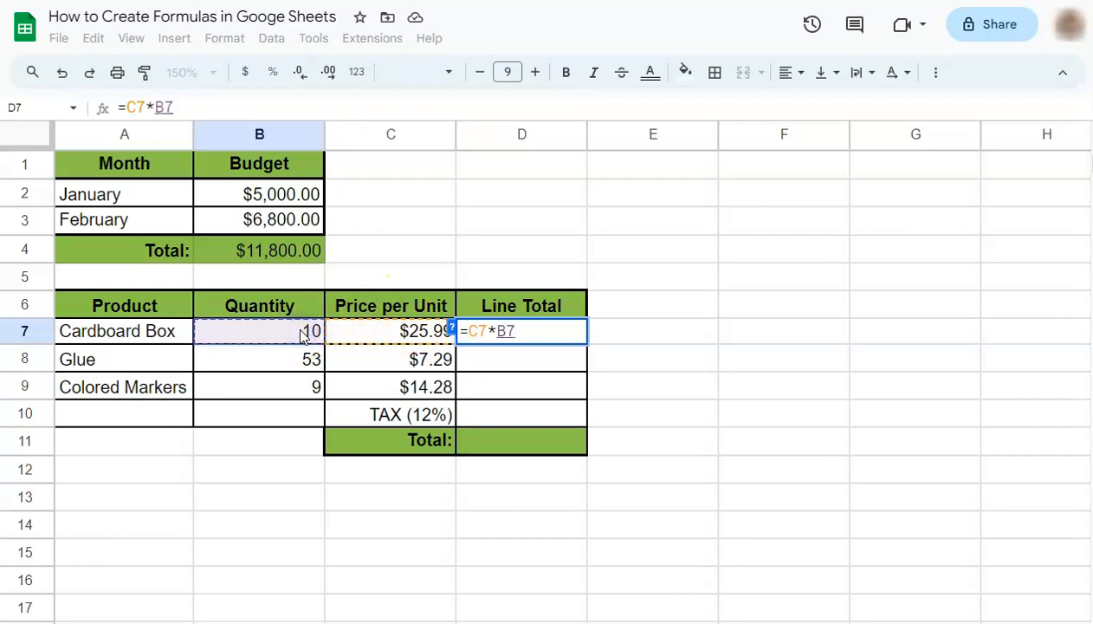
{"action": "key", "text": "Return"}
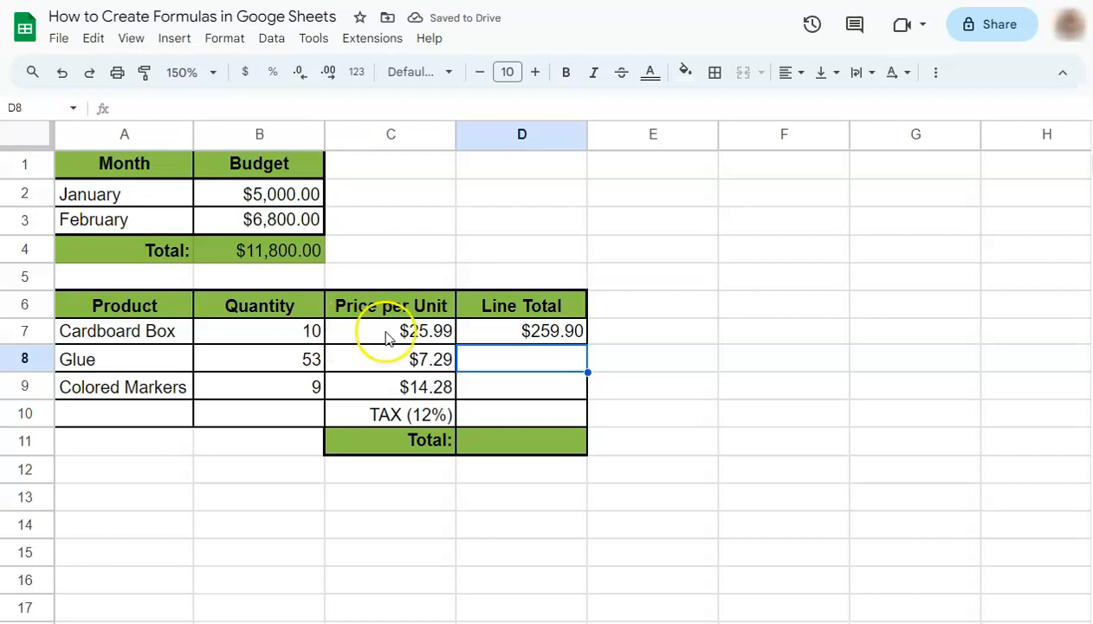
Calculate the Glue line total in D8 with =C8*B8 and fill the line total formula down from D7 through D9.
{"action": "left_click", "coordinate": [531, 354]}
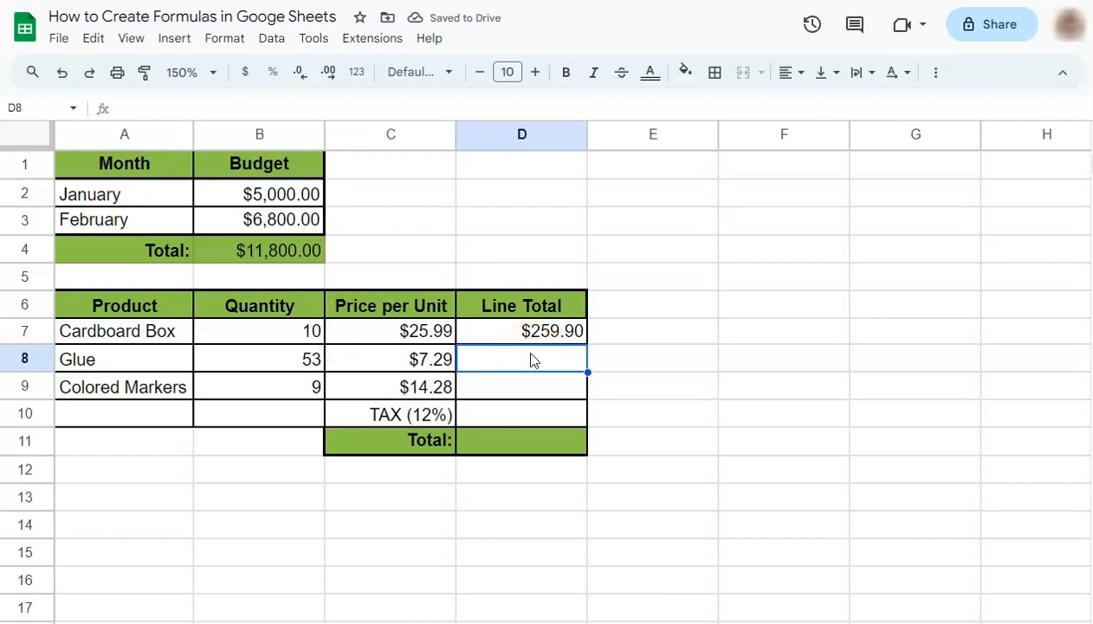
{"action": "type", "text": "="}
{"action": "left_click", "coordinate": [422, 359]}
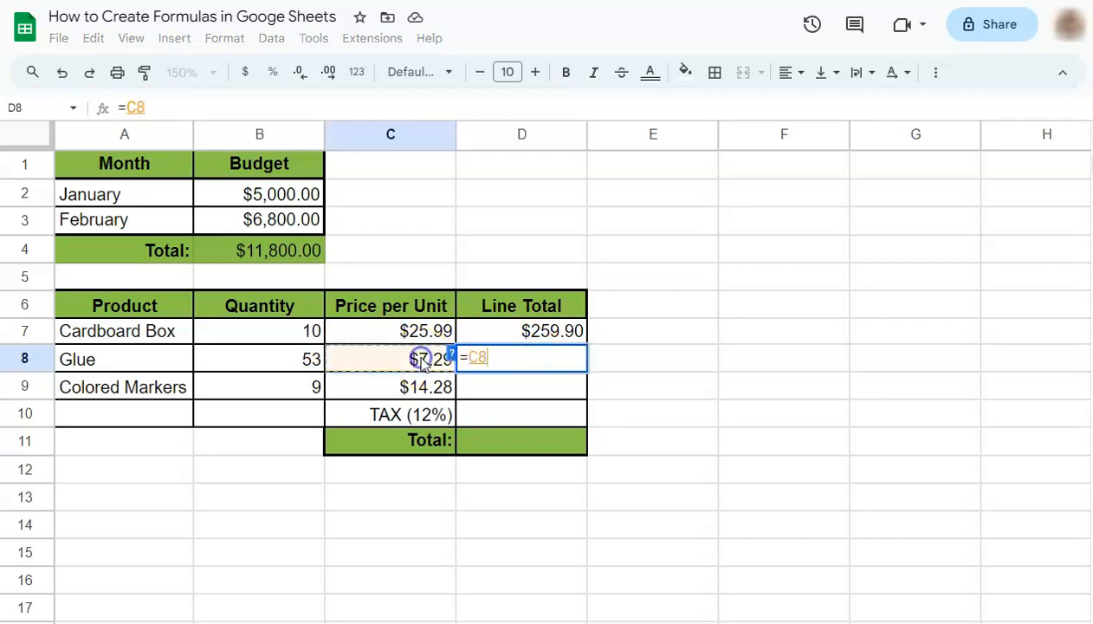
{"action": "type", "text": "*"}
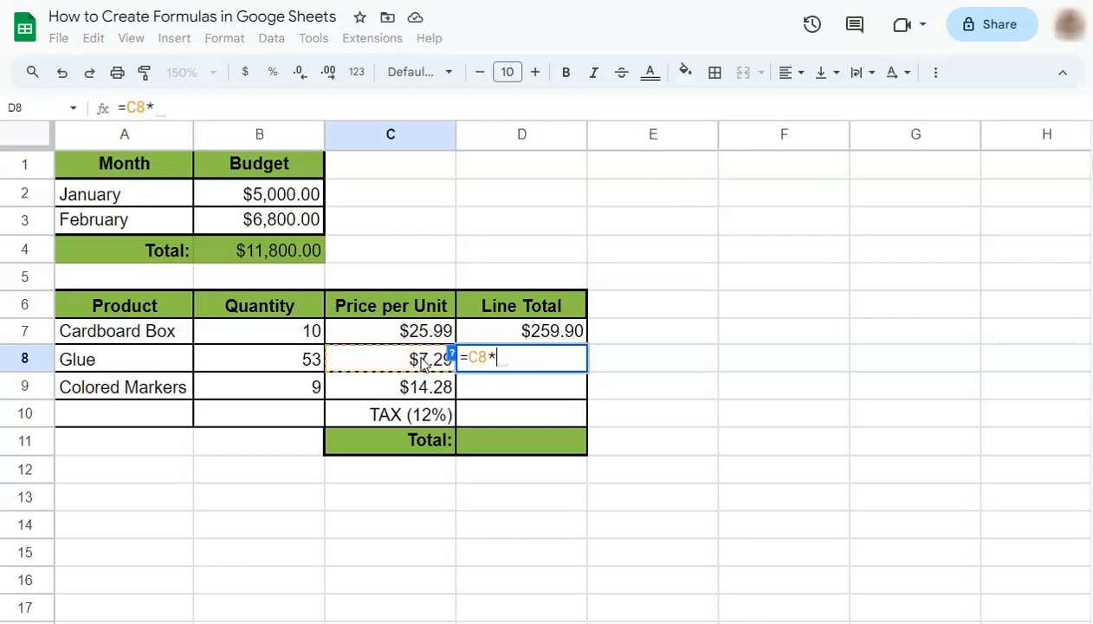
{"action": "left_click", "coordinate": [301, 359]}
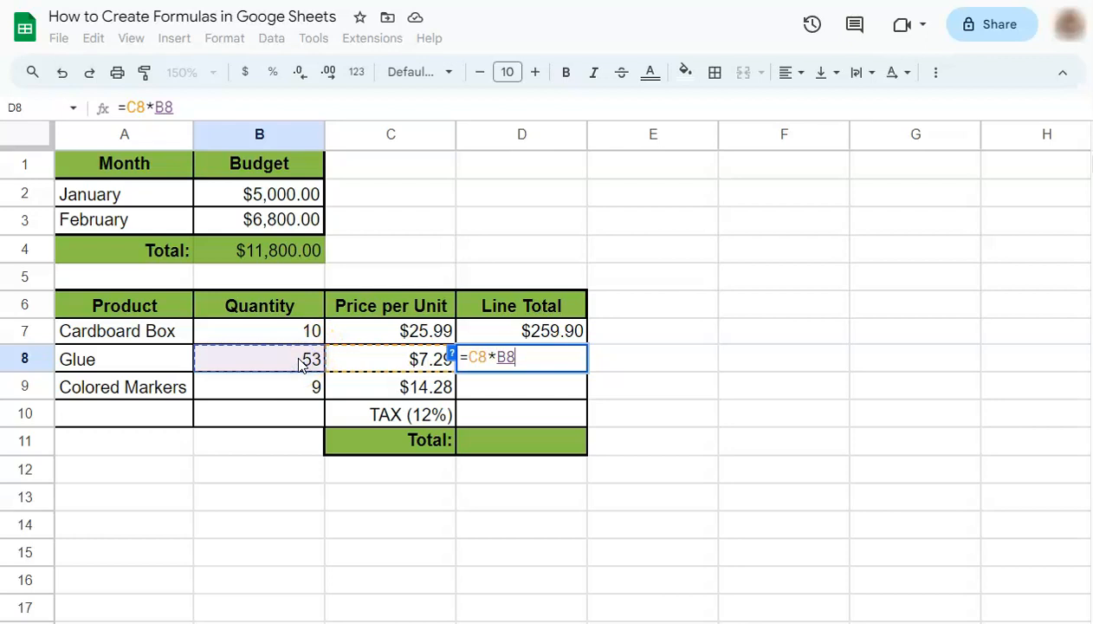
{"action": "key", "text": "Return"}
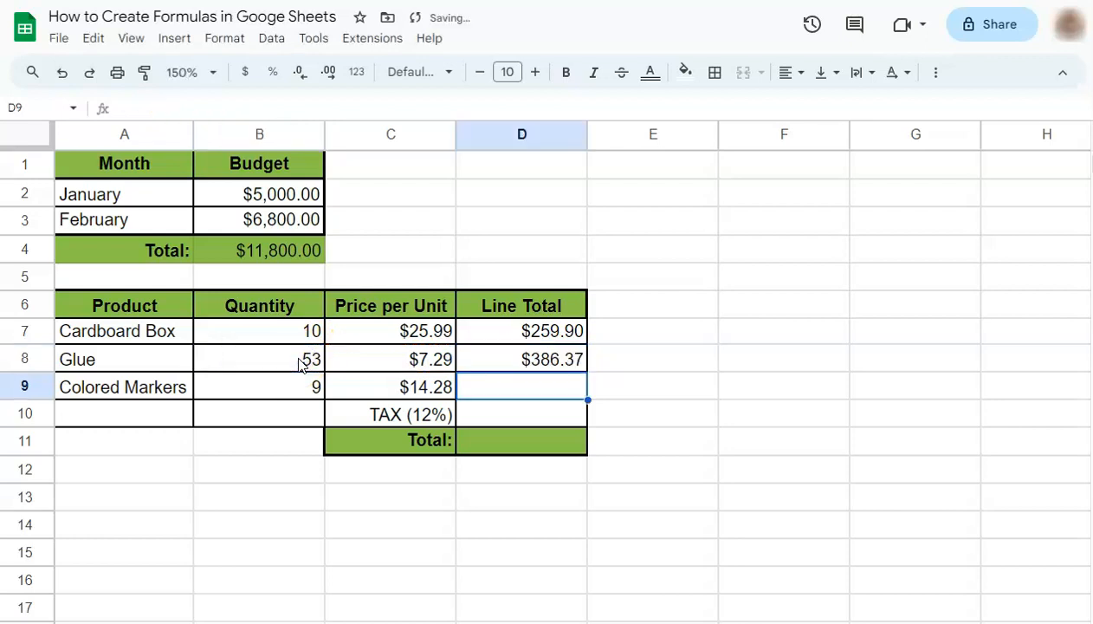
{"action": "left_click_drag", "start_coordinate": [513, 329], "coordinate": [585, 399]}
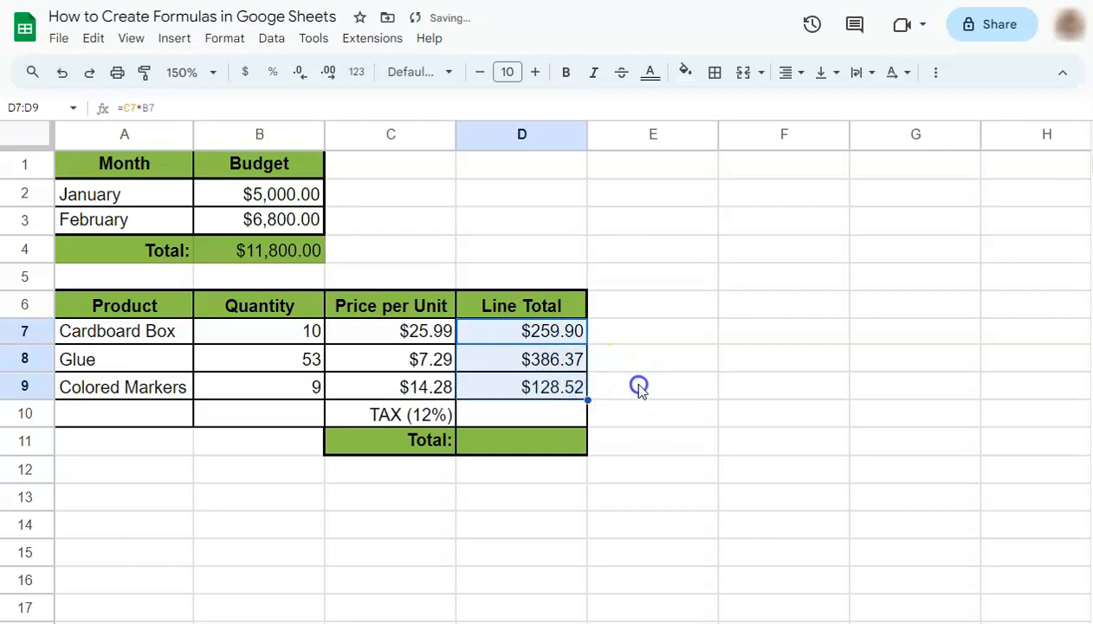
{"action": "left_click", "coordinate": [640, 388]}
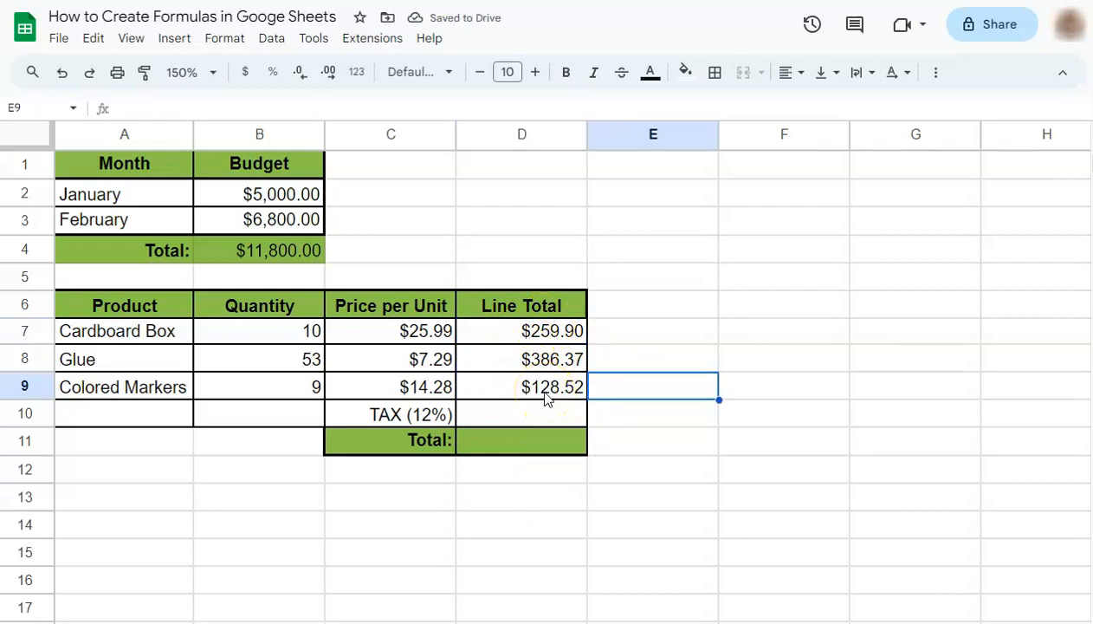
Enter the formula =D7+D8+D9*.12 in the tax cell D10.
{"action": "left_click", "coordinate": [518, 417]}
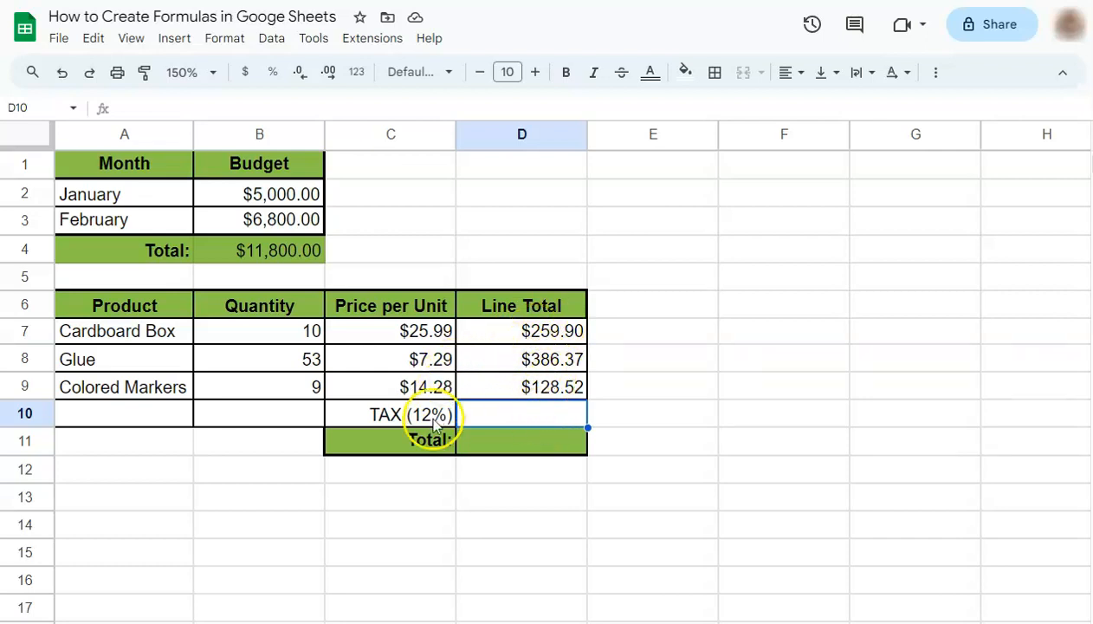
{"action": "left_click", "coordinate": [505, 419]}
{"action": "double_click", "coordinate": [504, 417]}
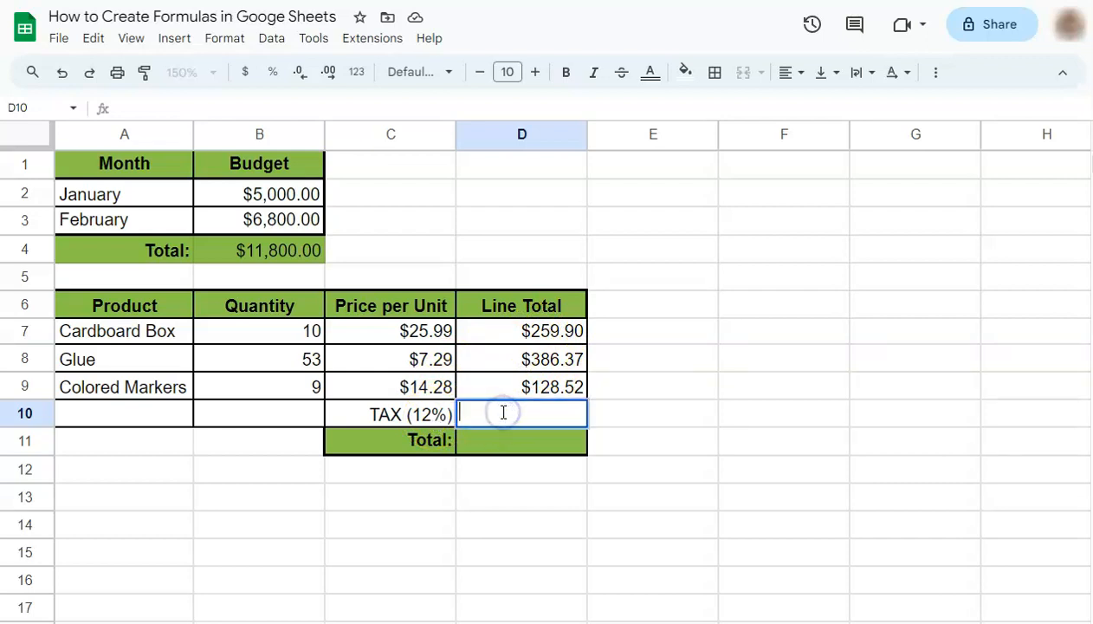
{"action": "type", "text": "="}
{"action": "left_click", "coordinate": [530, 327]}
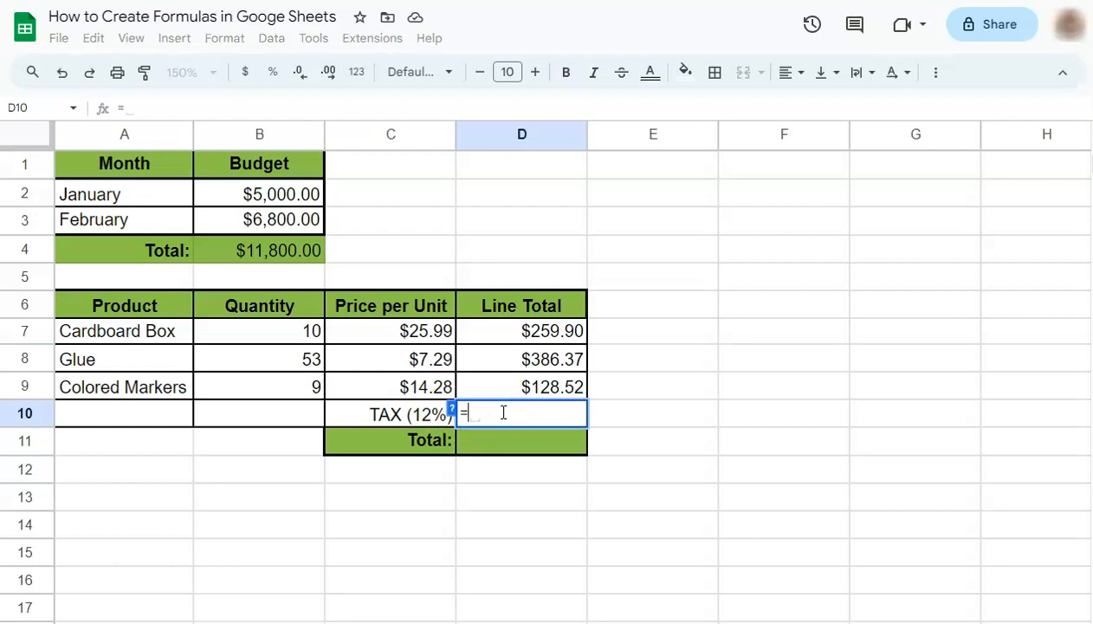
{"action": "type", "text": "+"}
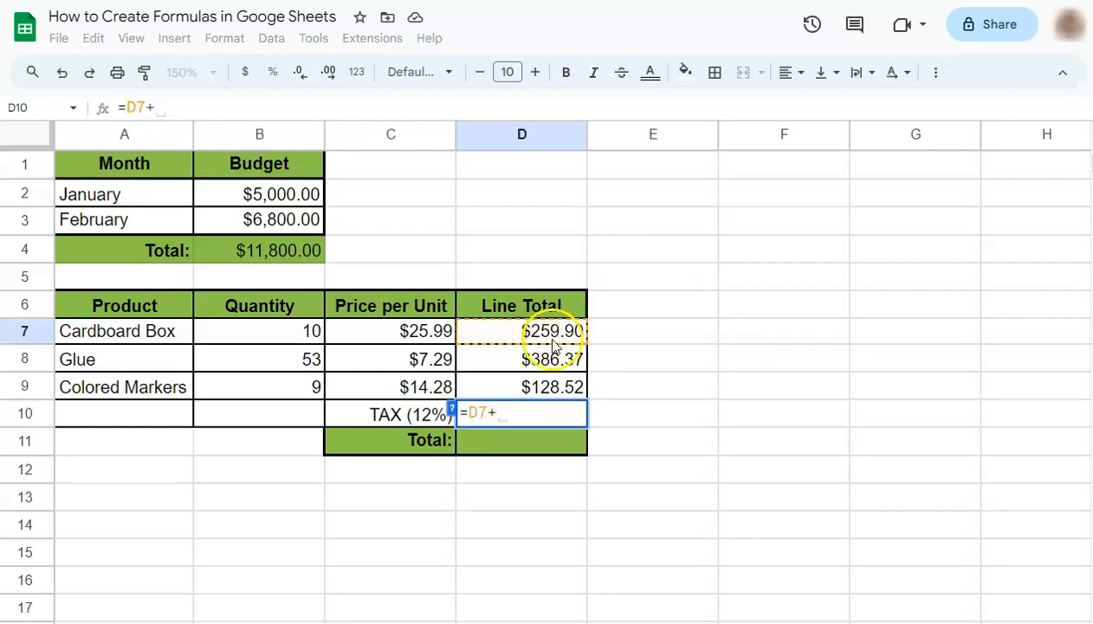
{"action": "left_click", "coordinate": [552, 356]}
{"action": "type", "text": "+"}
{"action": "left_click", "coordinate": [565, 383]}
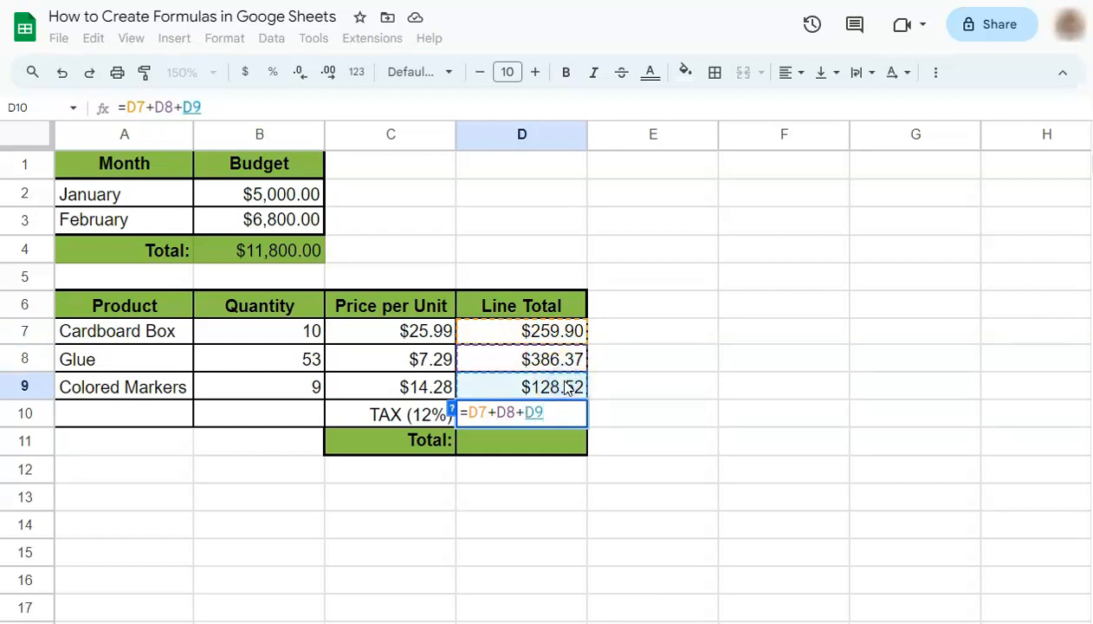
{"action": "type", "text": "*"}
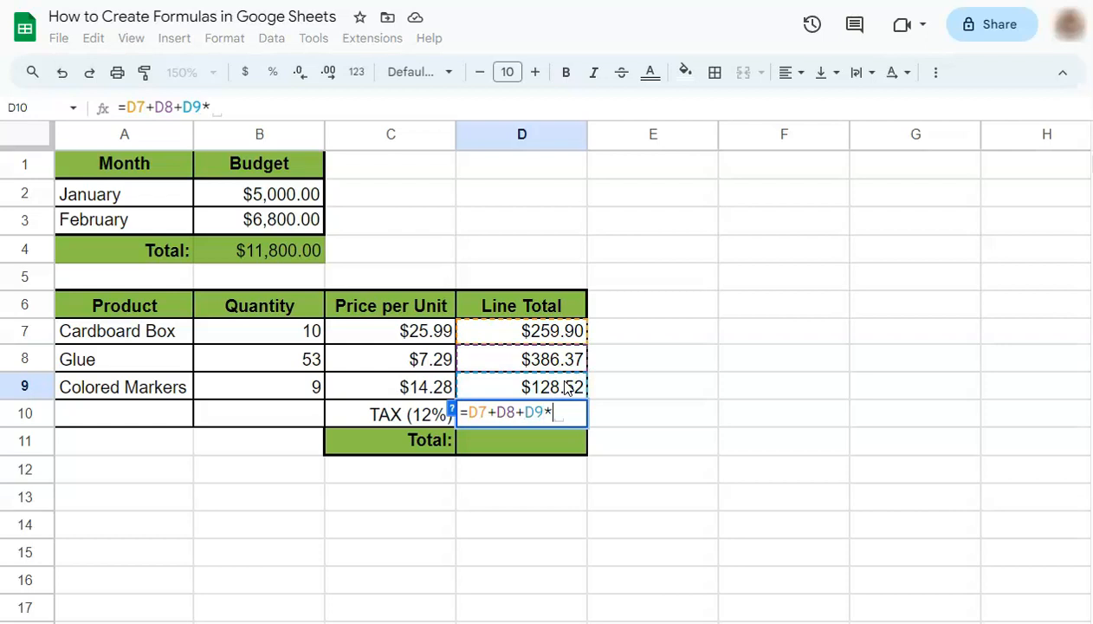
{"action": "type", "text": ".12"}
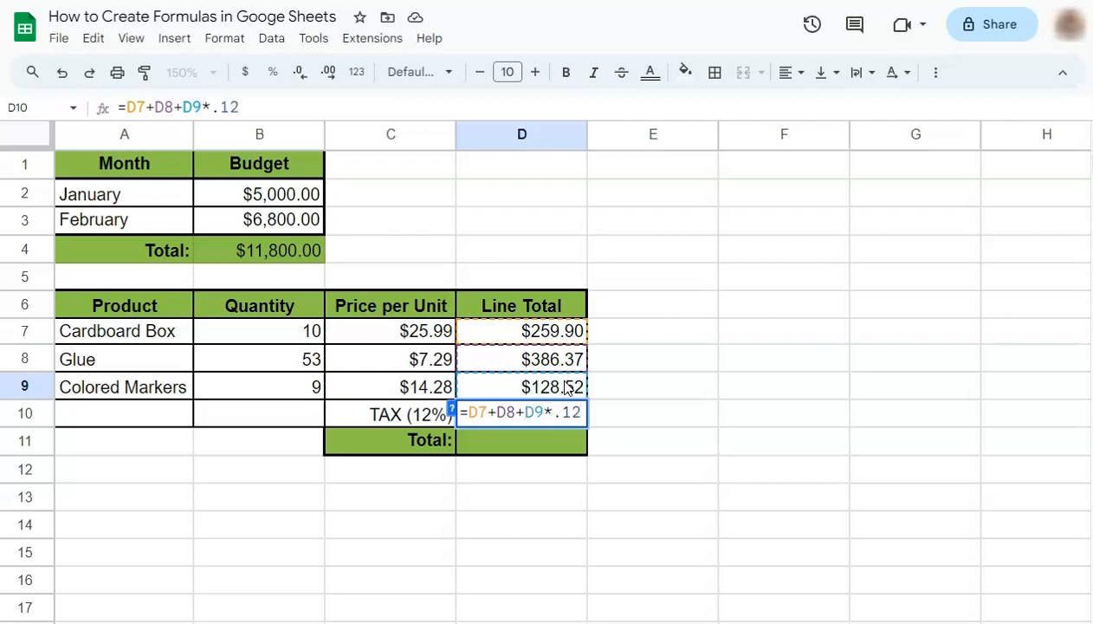
{"action": "key", "text": "Return"}
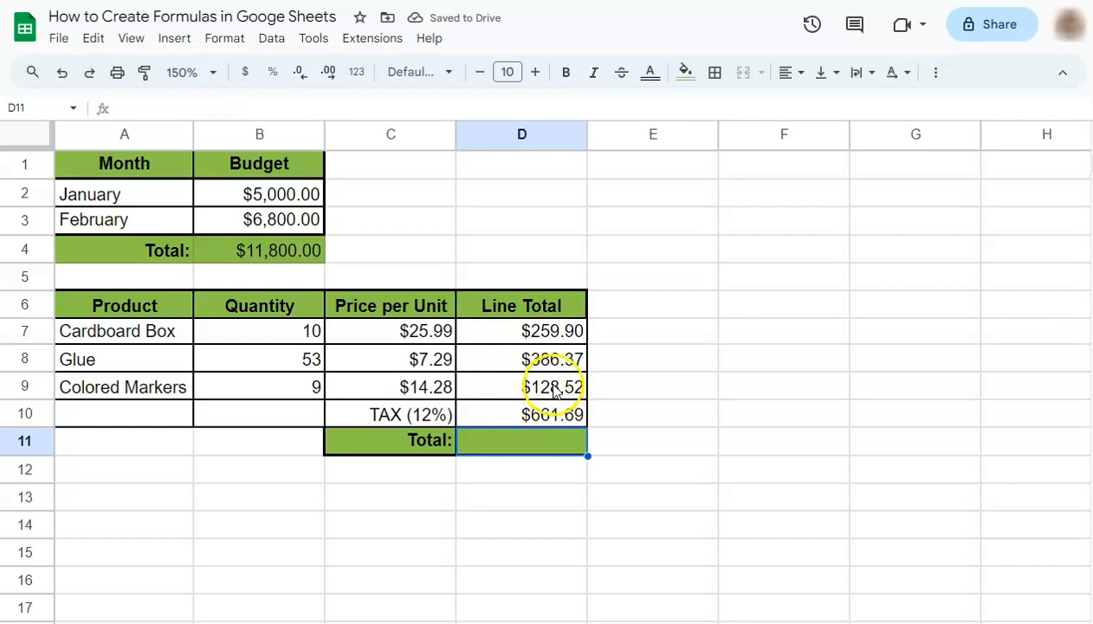
{"action": "left_click", "coordinate": [553, 386]}
{"action": "left_click", "coordinate": [431, 416]}
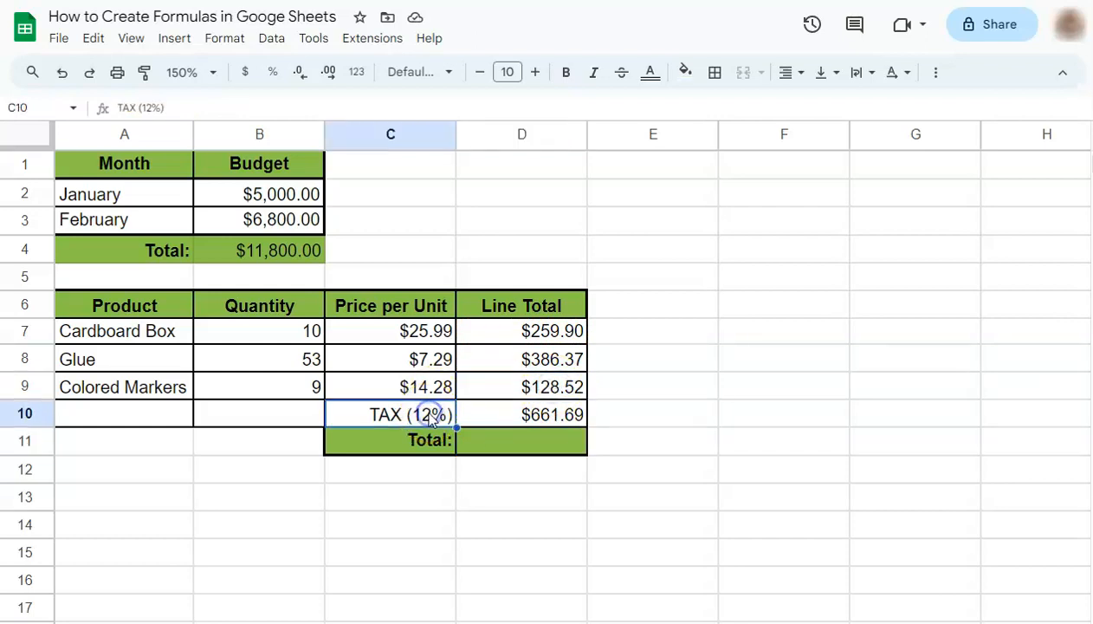
{"action": "left_click", "coordinate": [507, 360]}
{"action": "left_click", "coordinate": [513, 332]}
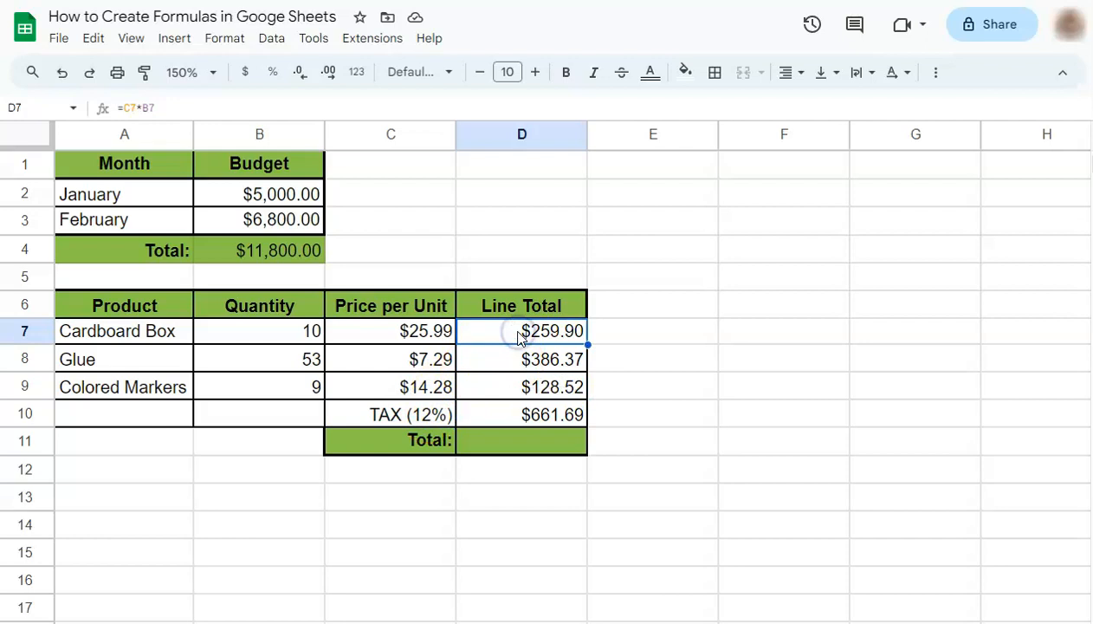
Correct the tax formula in D10 by enclosing the sum of the line totals in parentheses: =(D7+D8+D9)*0.12.
{"action": "left_click", "coordinate": [542, 418]}
{"action": "double_click", "coordinate": [542, 416]}
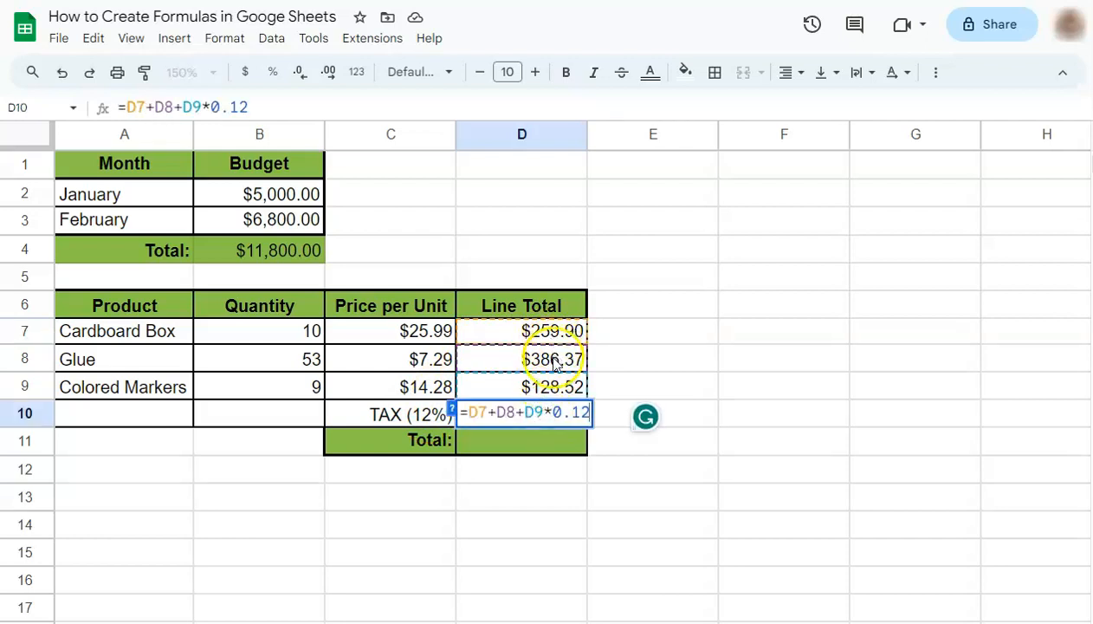
{"action": "left_click", "coordinate": [468, 413]}
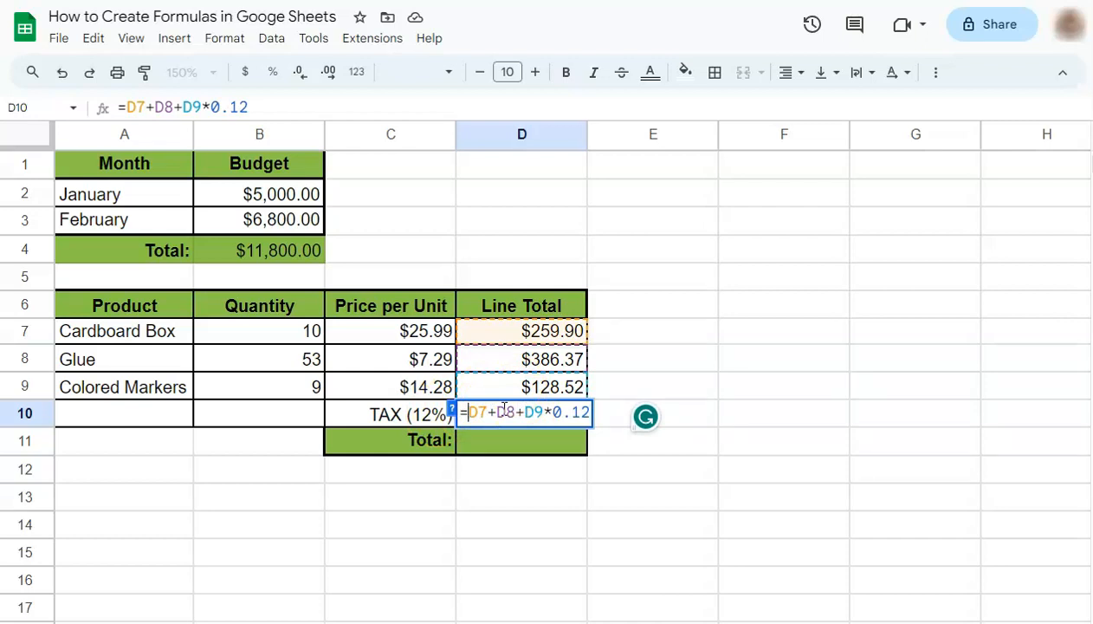
{"action": "type", "text": "("}
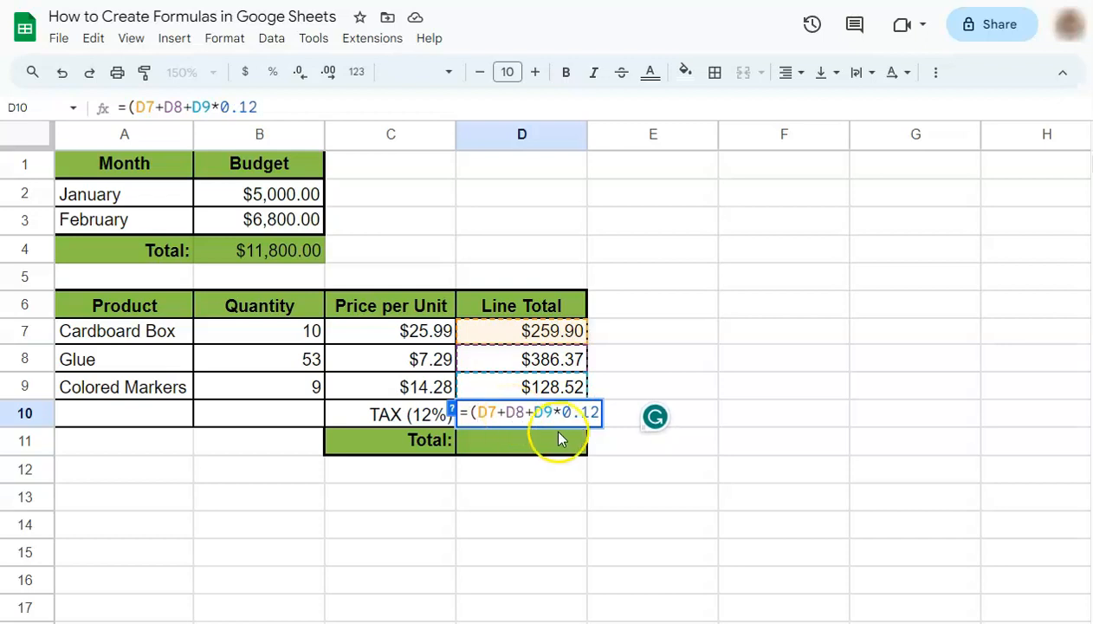
{"action": "left_click", "coordinate": [553, 413]}
{"action": "type", "text": ")"}
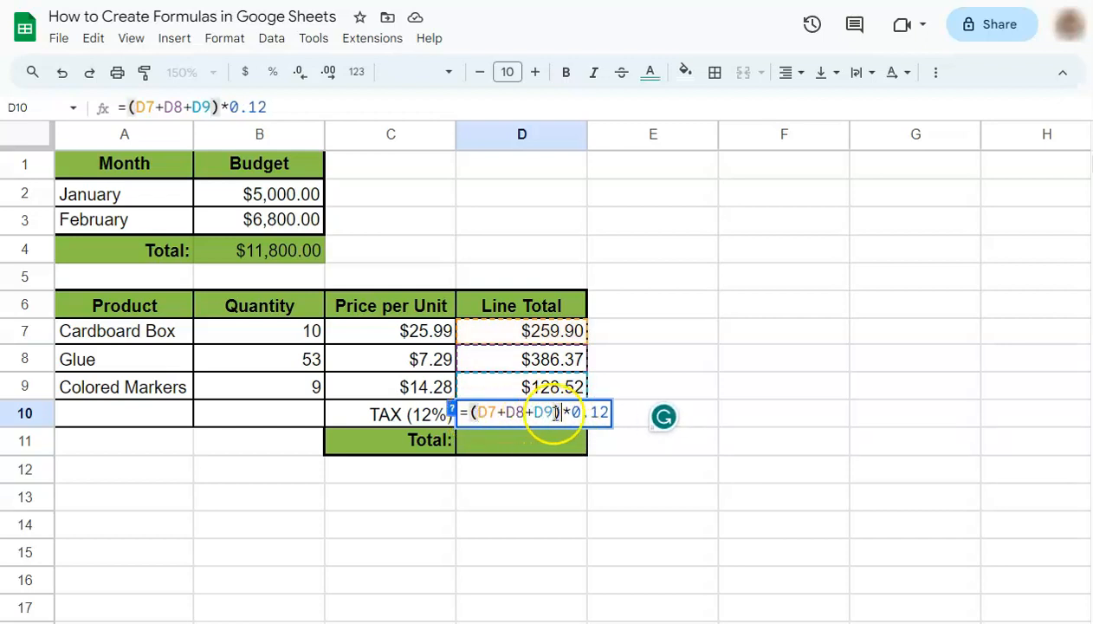
{"action": "left_click_drag", "start_coordinate": [478, 412], "coordinate": [554, 412]}
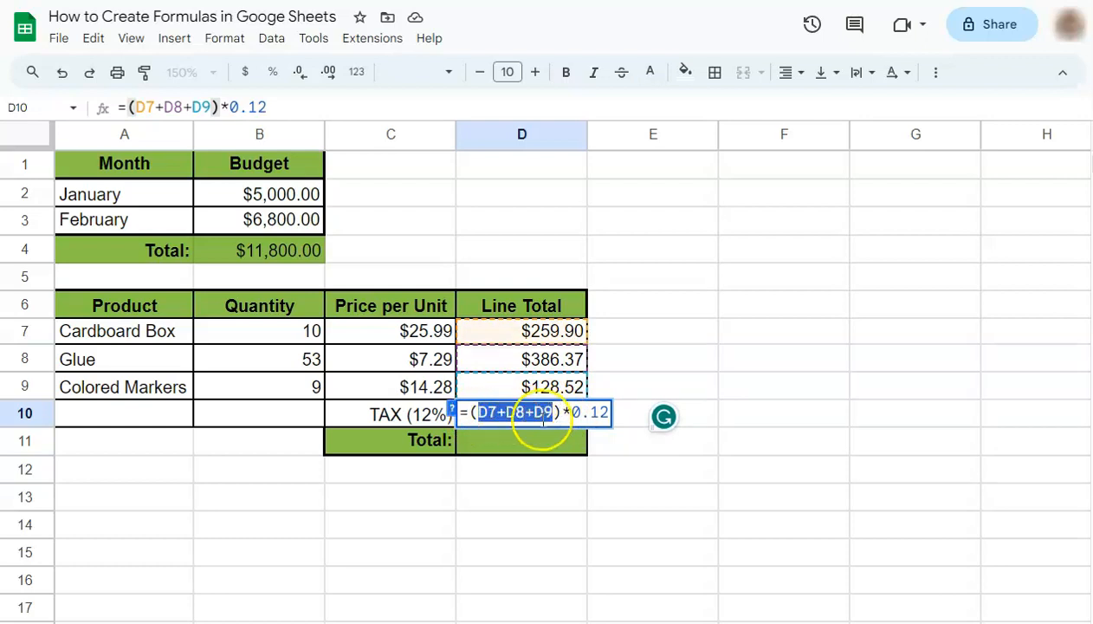
{"action": "left_click", "coordinate": [591, 412]}
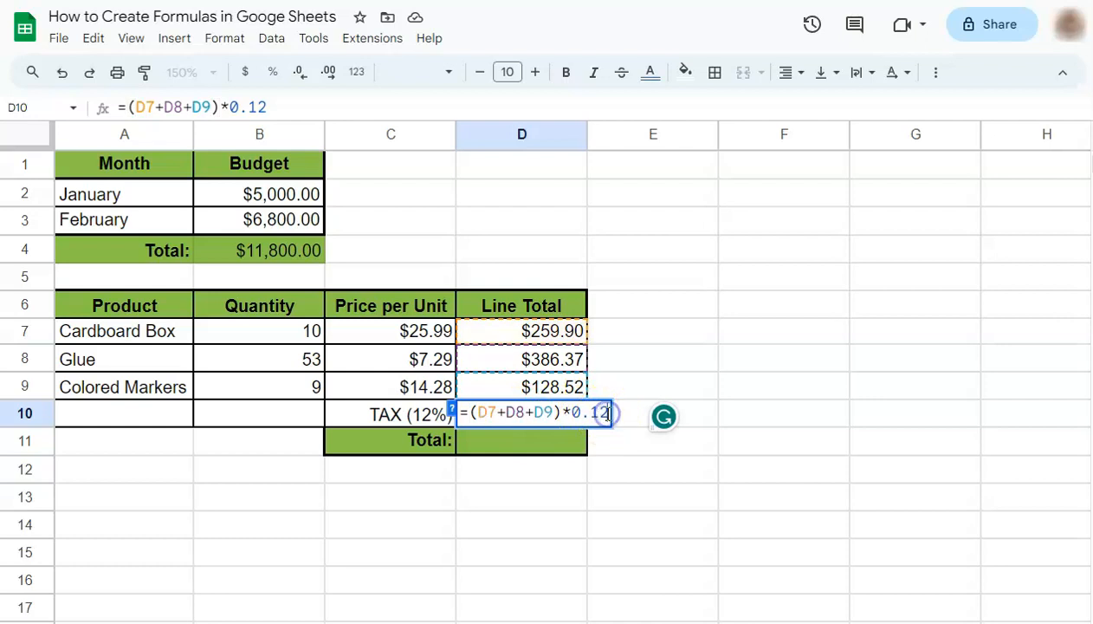
{"action": "key", "text": "Return"}
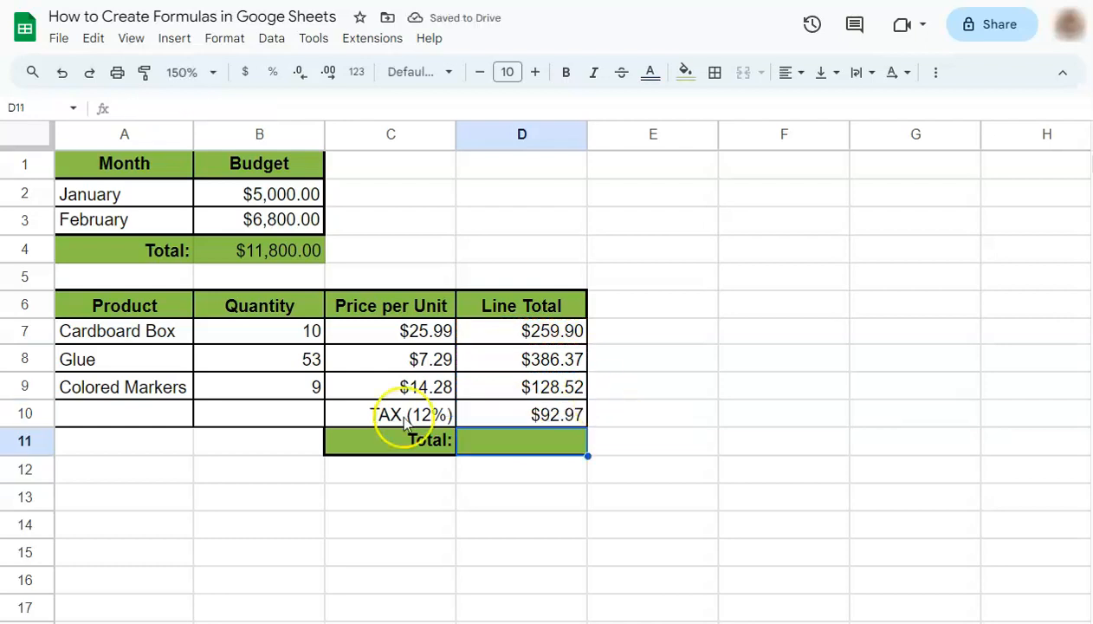
Calculate the overall total in D11 by adding the three line totals and the tax with =D7+D8+D9+D10.
{"action": "double_click", "coordinate": [548, 440]}
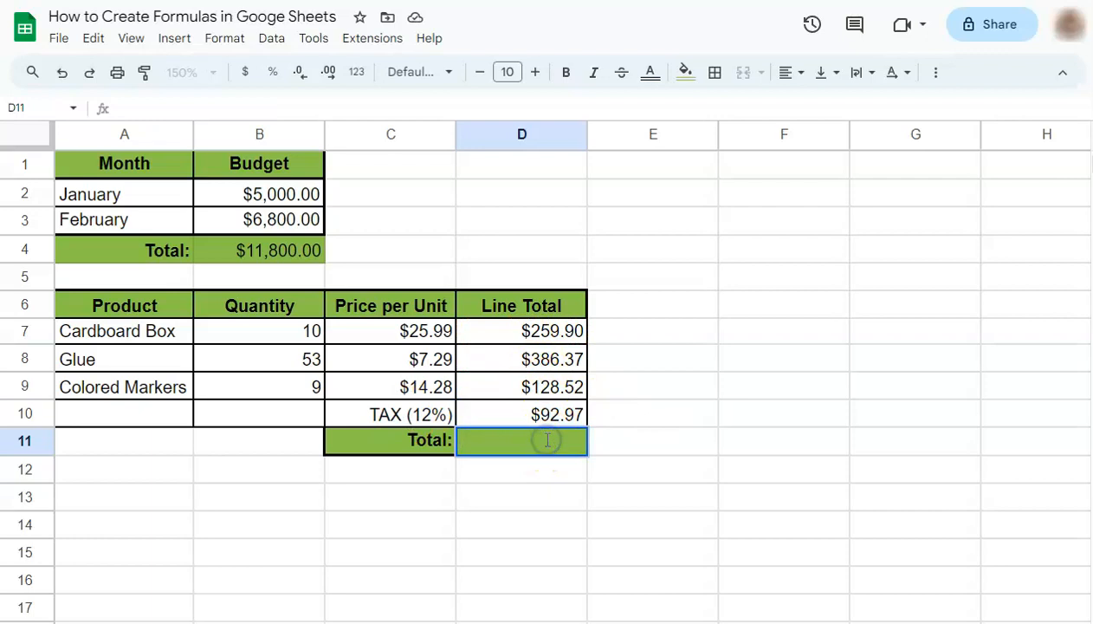
{"action": "type", "text": "="}
{"action": "left_click", "coordinate": [546, 339]}
{"action": "type", "text": "+"}
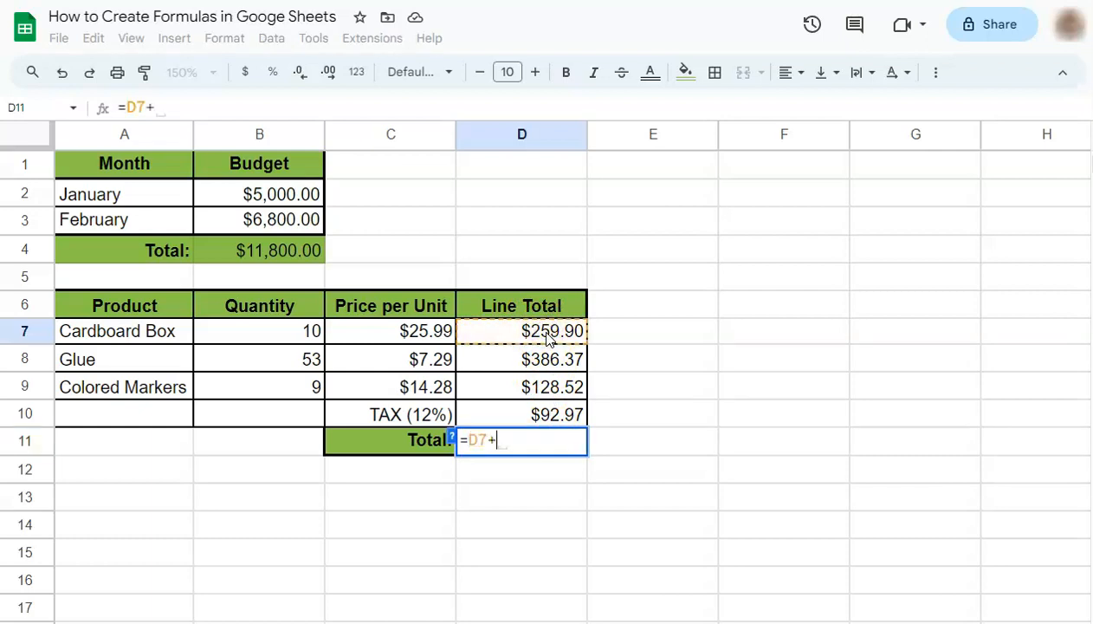
{"action": "left_click", "coordinate": [555, 360]}
{"action": "type", "text": "+"}
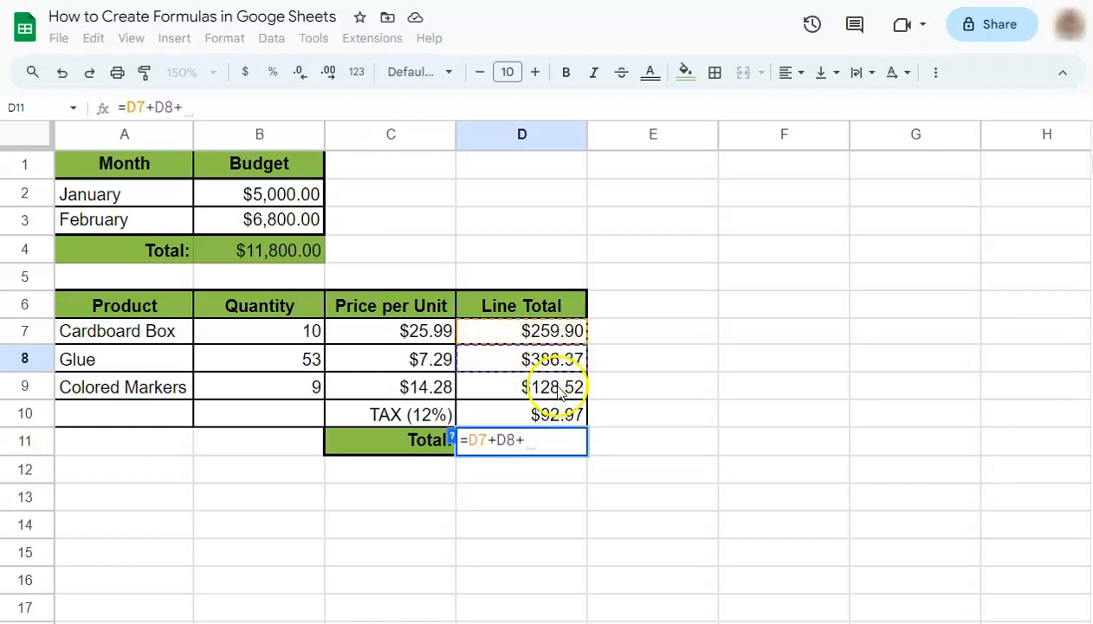
{"action": "left_click", "coordinate": [559, 390]}
{"action": "type", "text": "+"}
{"action": "left_click", "coordinate": [557, 417]}
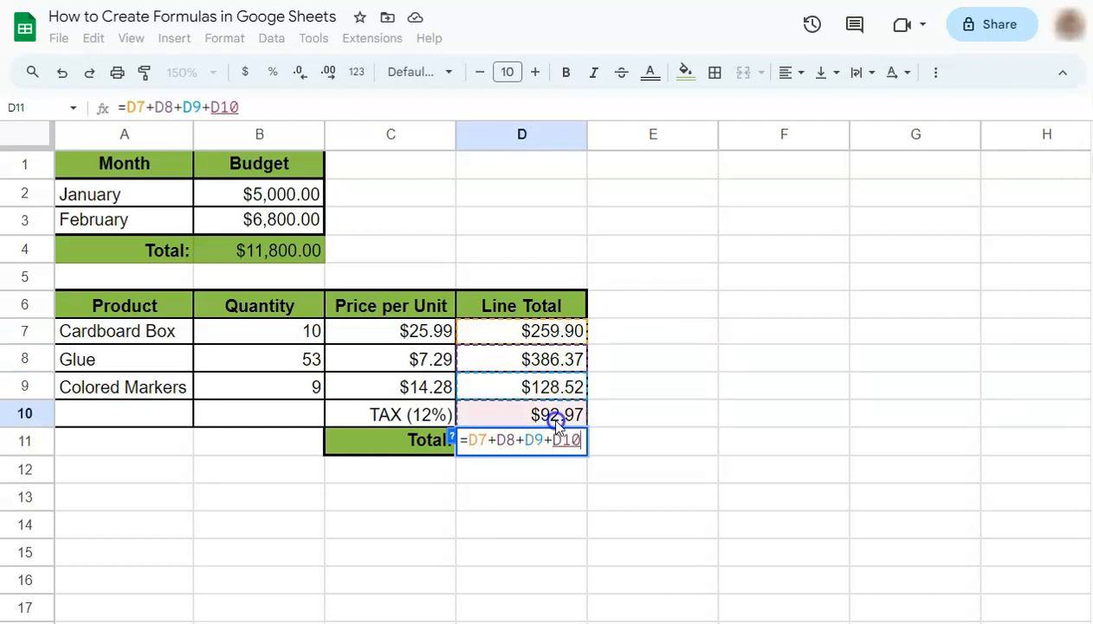
{"action": "key", "text": "Return"}
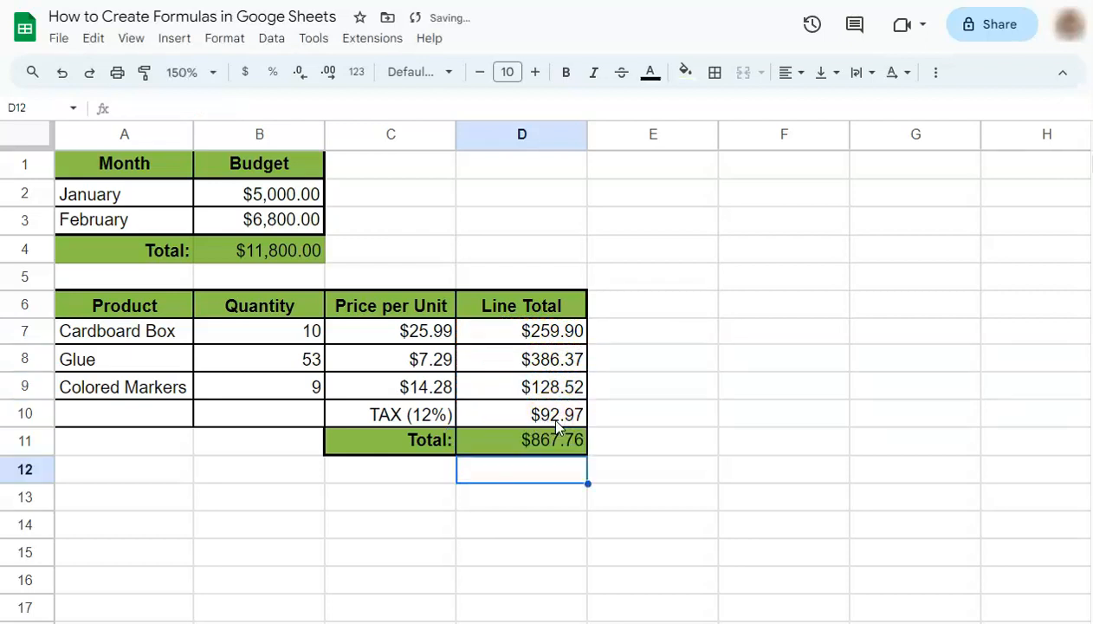